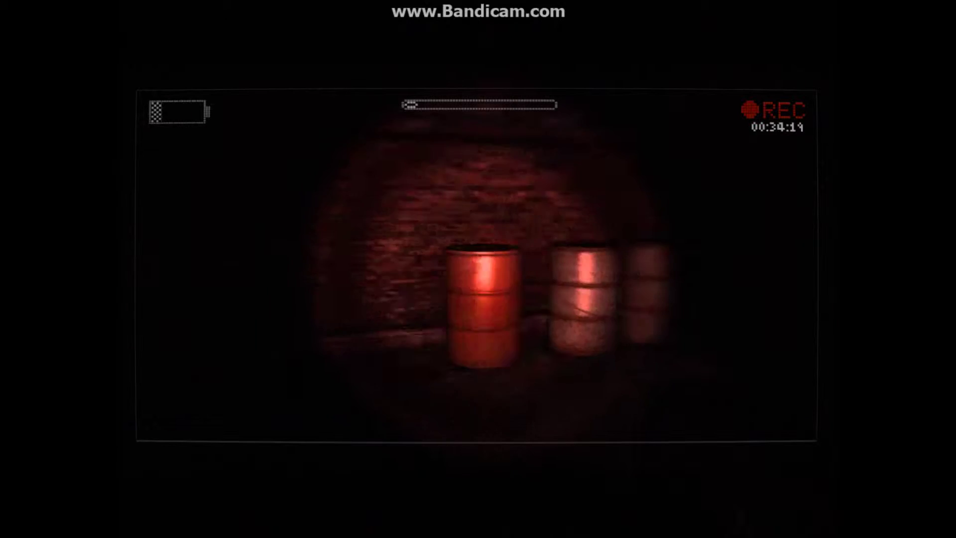
{"action": "key", "text": "w"}
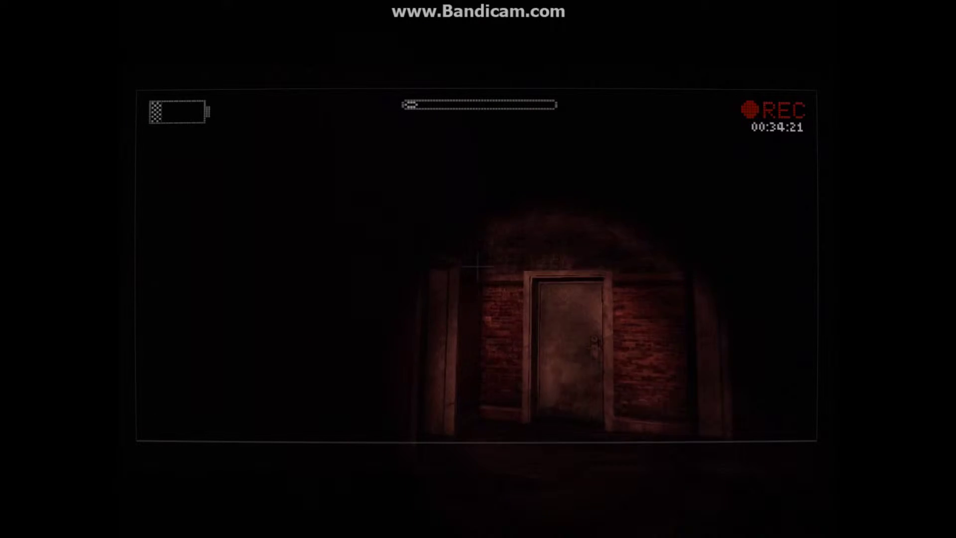
{"action": "key", "text": "w"}
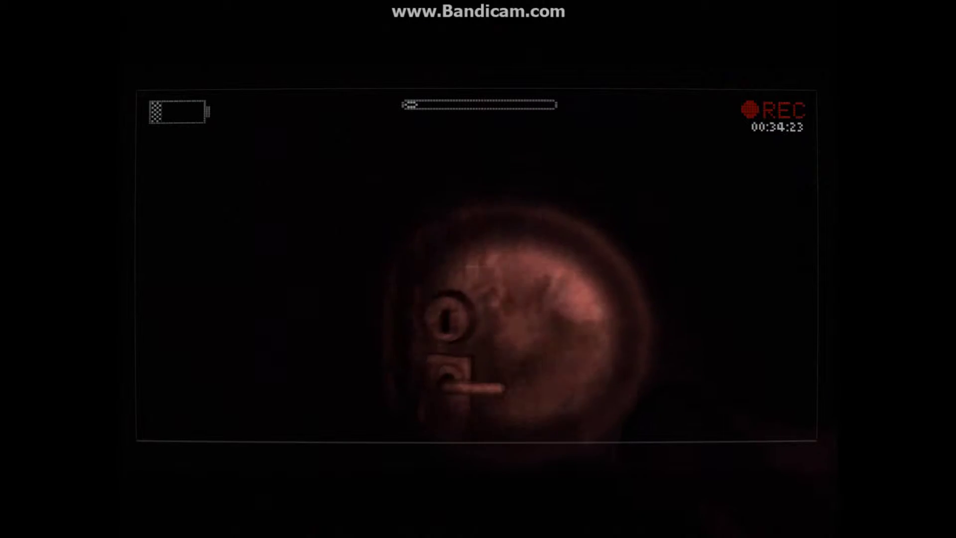
{"action": "key", "text": "w"}
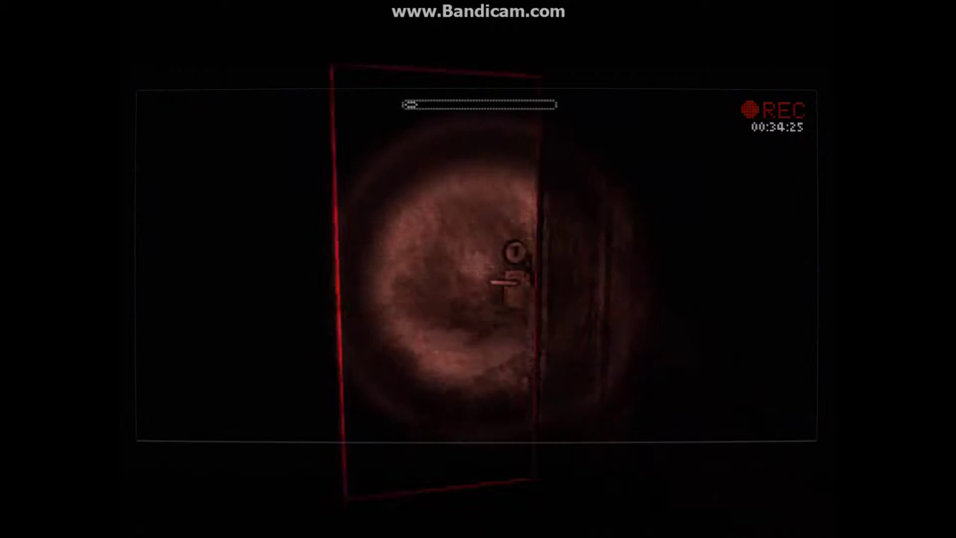
{"action": "key", "text": "w"}
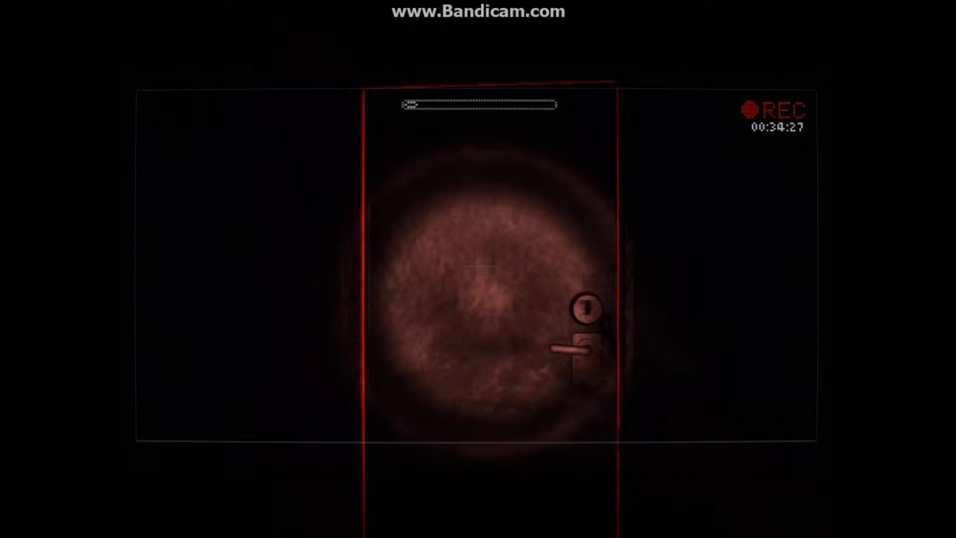
{"action": "left_click", "coordinate": [478, 269]}
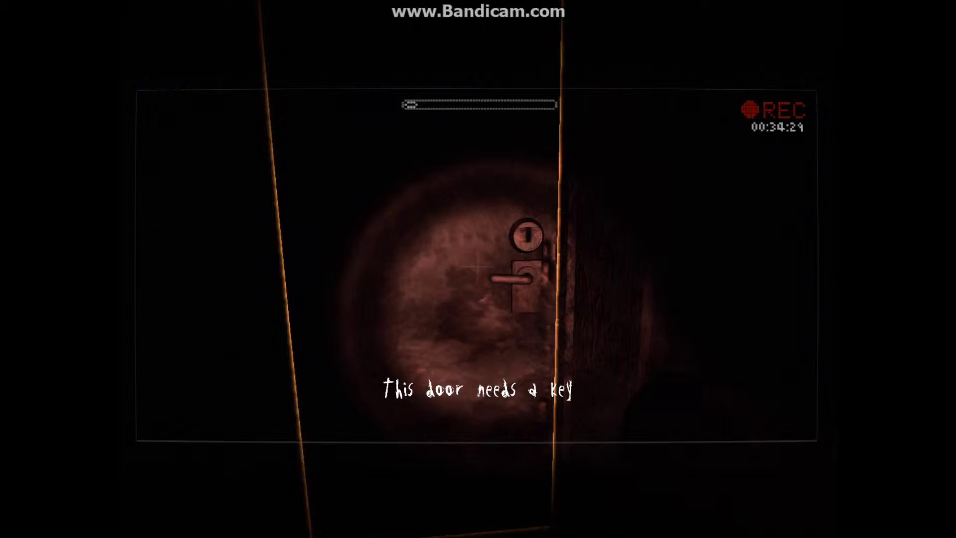
{"action": "key", "text": "w"}
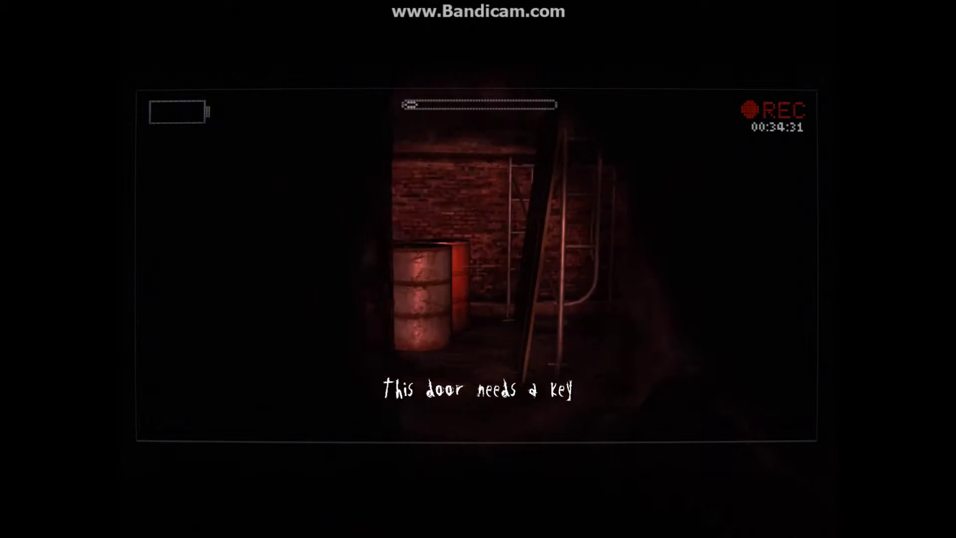
{"action": "key", "text": "w"}
{"action": "key", "text": "w"}
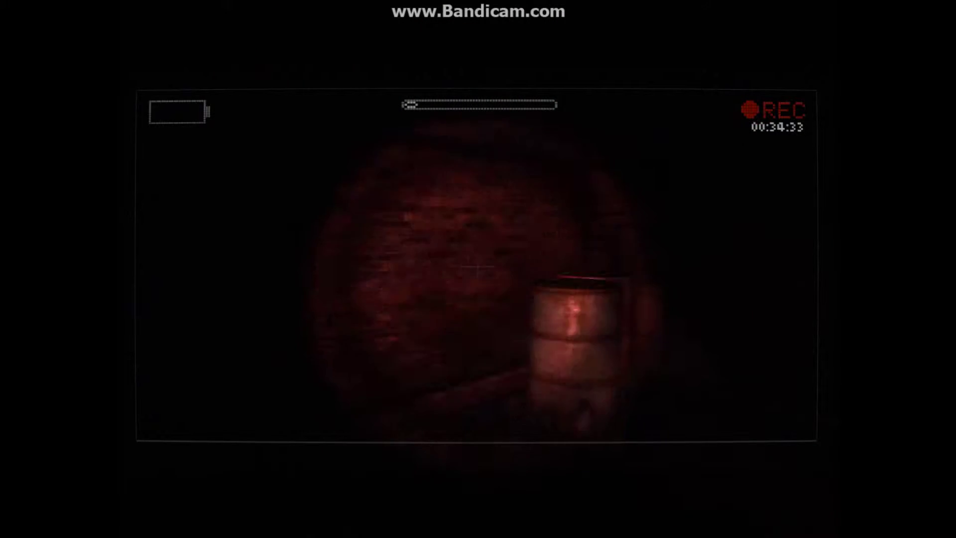
{"action": "key", "text": "w"}
{"action": "key", "text": "w"}
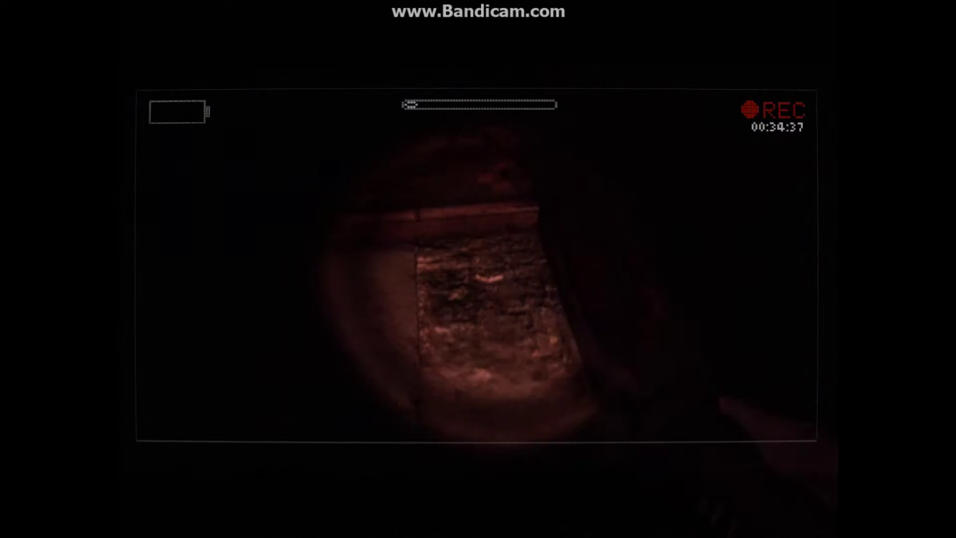
{"action": "key", "text": "w"}
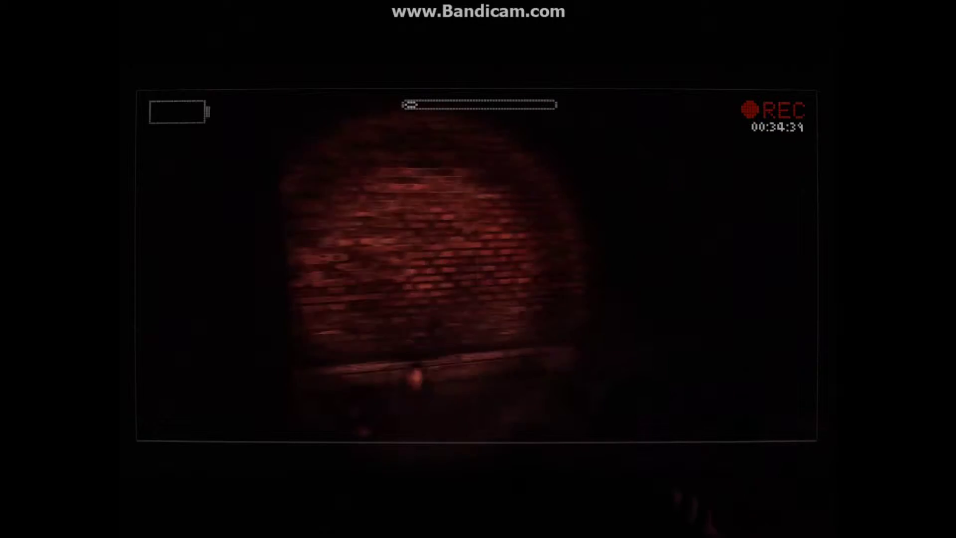
{"action": "key", "text": "w"}
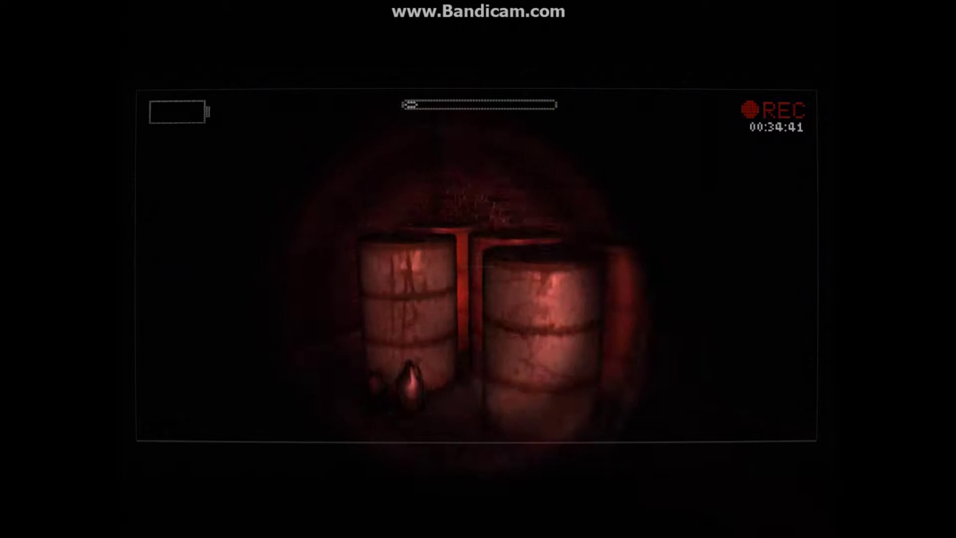
{"action": "key", "text": "w"}
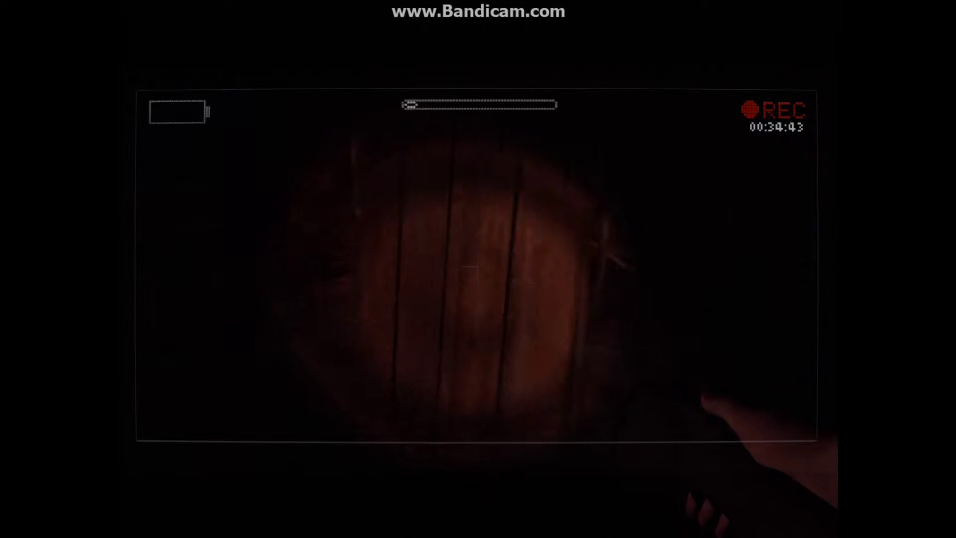
{"action": "key", "text": "w"}
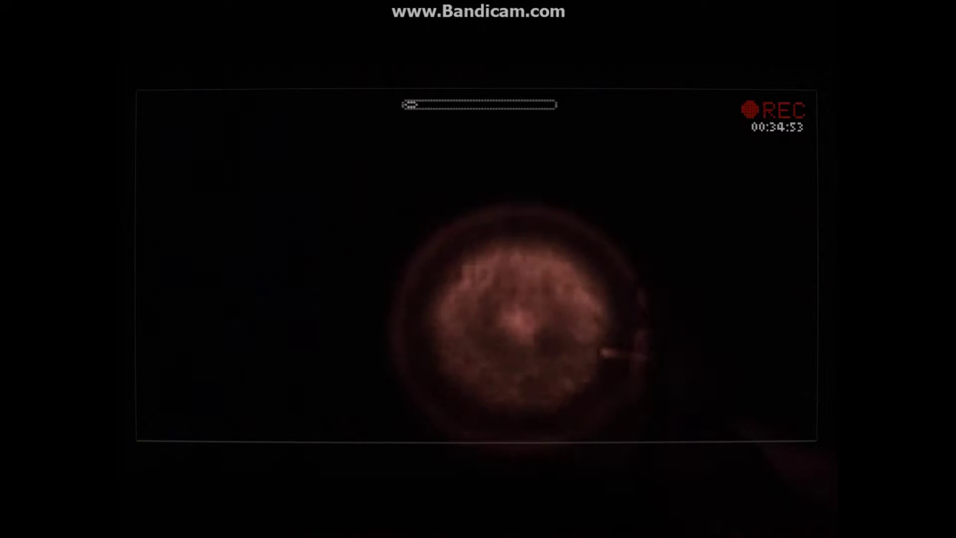
{"action": "key", "text": "w"}
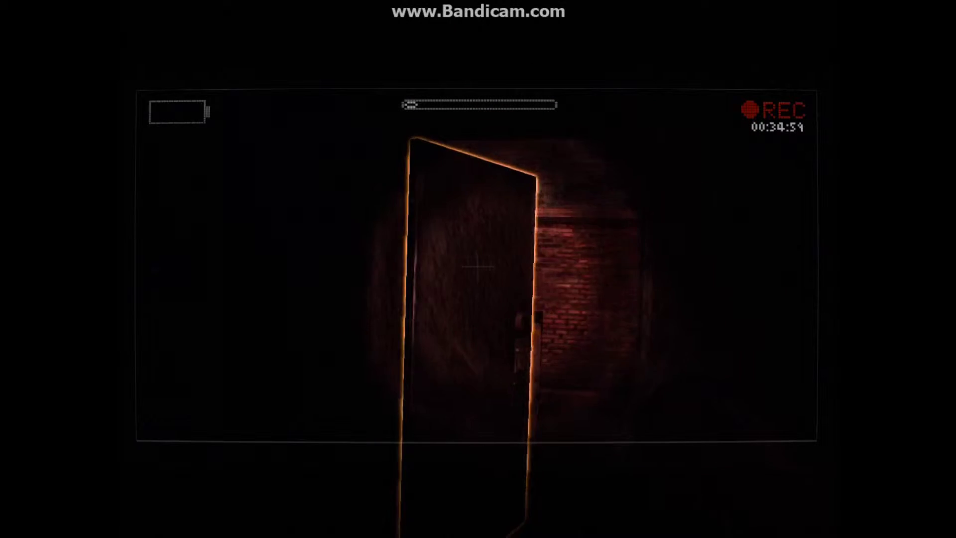
{"action": "key", "text": "w"}
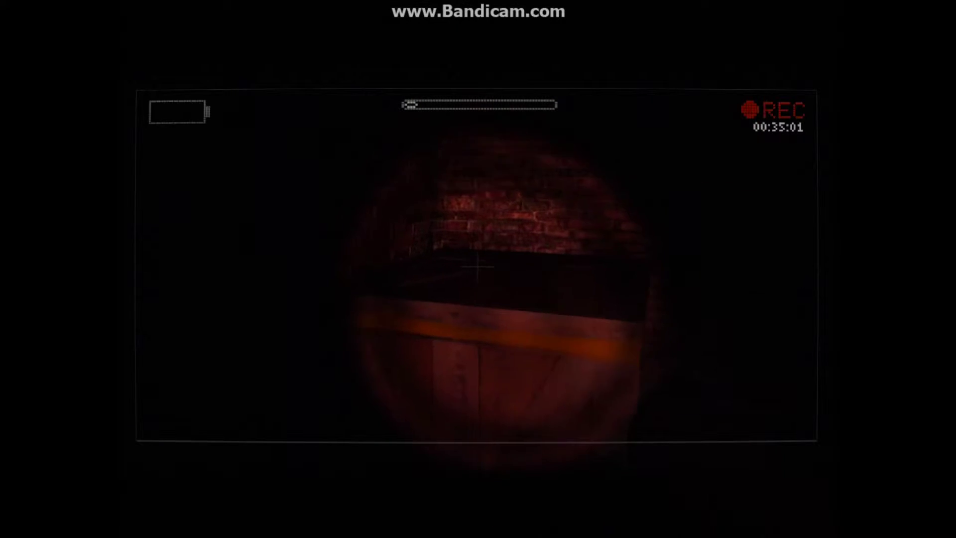
{"action": "key", "text": "w"}
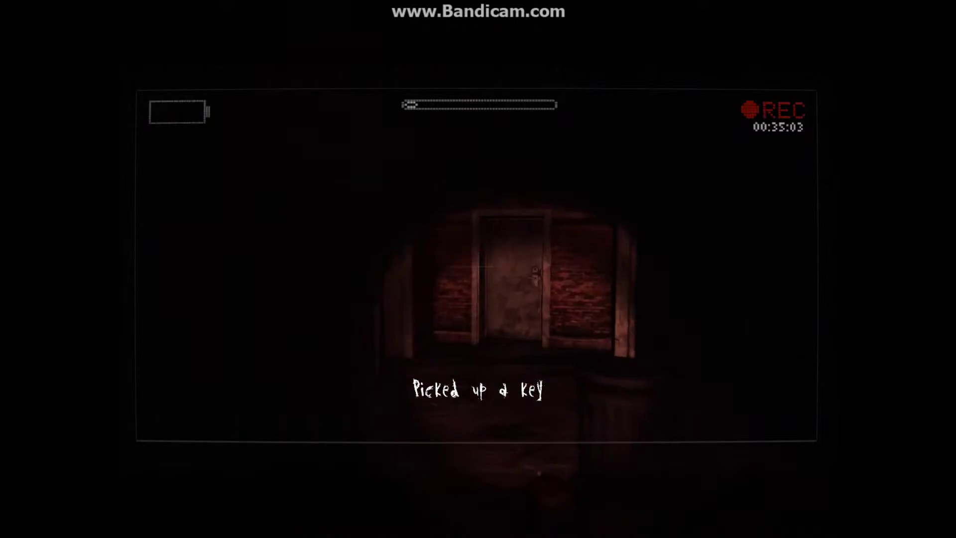
{"action": "key", "text": "w"}
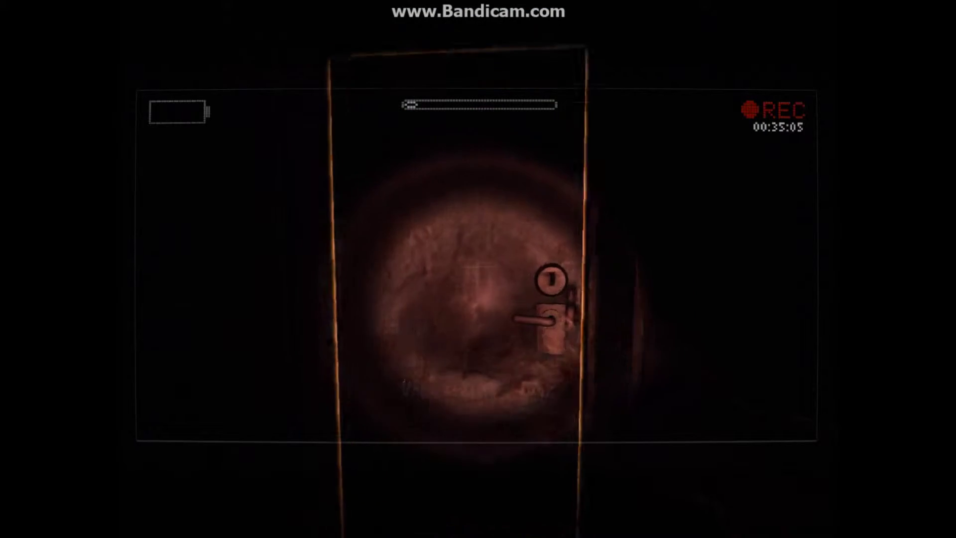
{"action": "left_click", "coordinate": [479, 269]}
{"action": "key", "text": "w"}
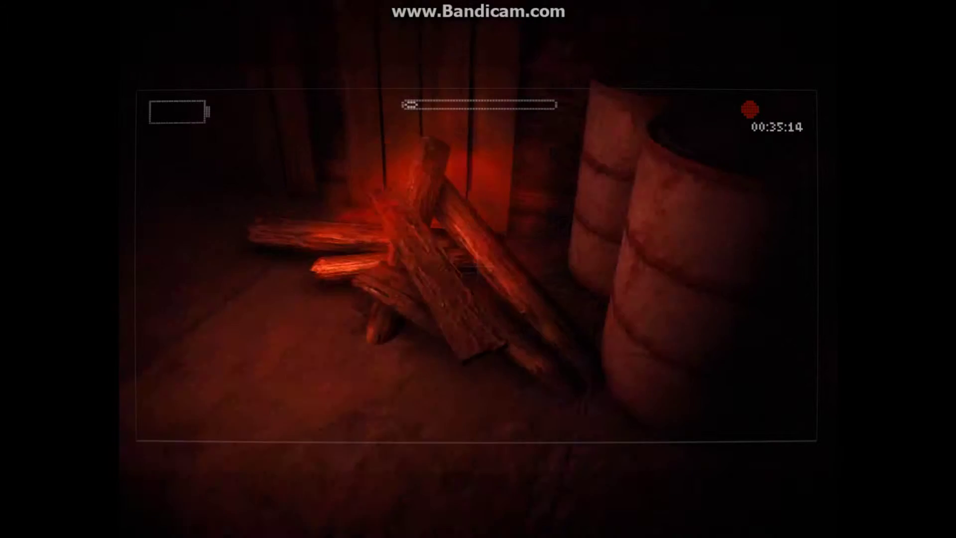
{"action": "key", "text": "w"}
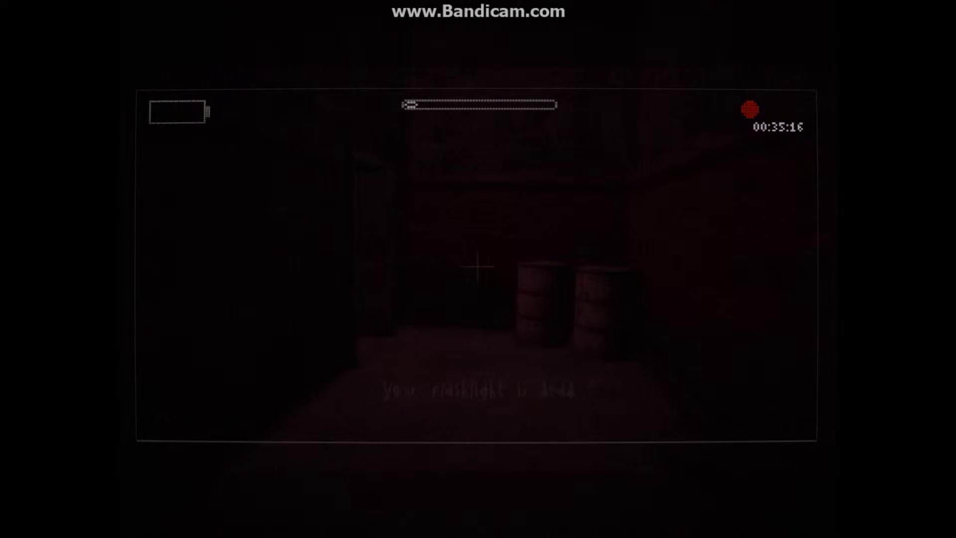
{"action": "left_click", "coordinate": [479, 269]}
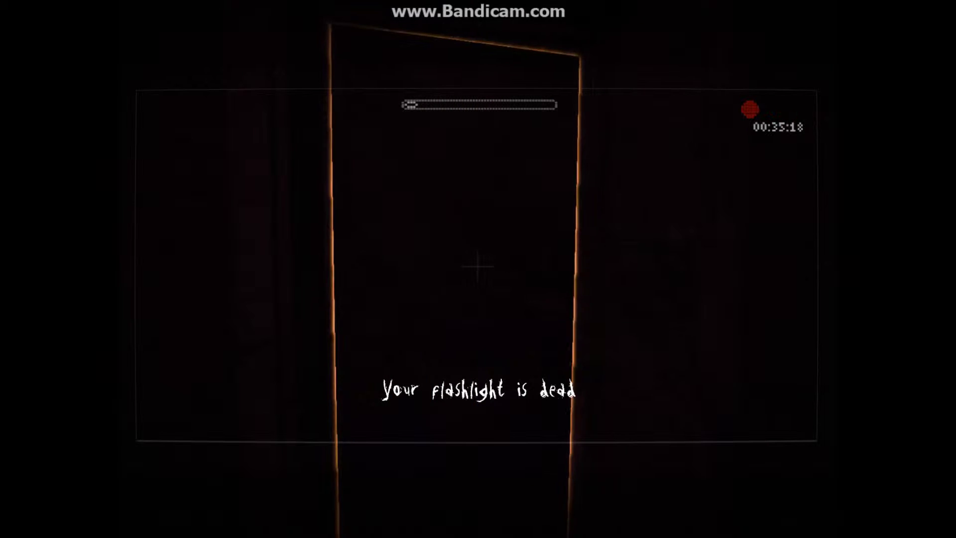
{"action": "key", "text": "w"}
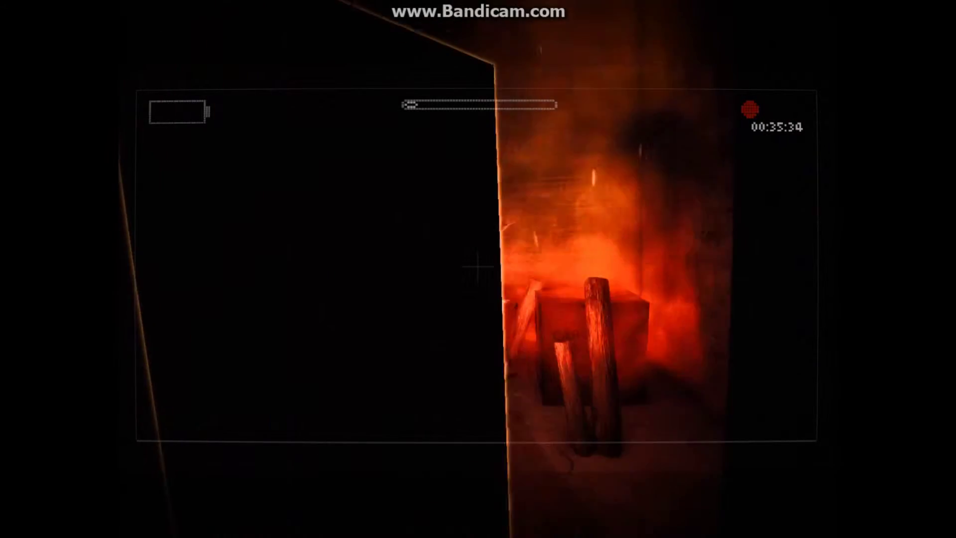
{"action": "key", "text": "w"}
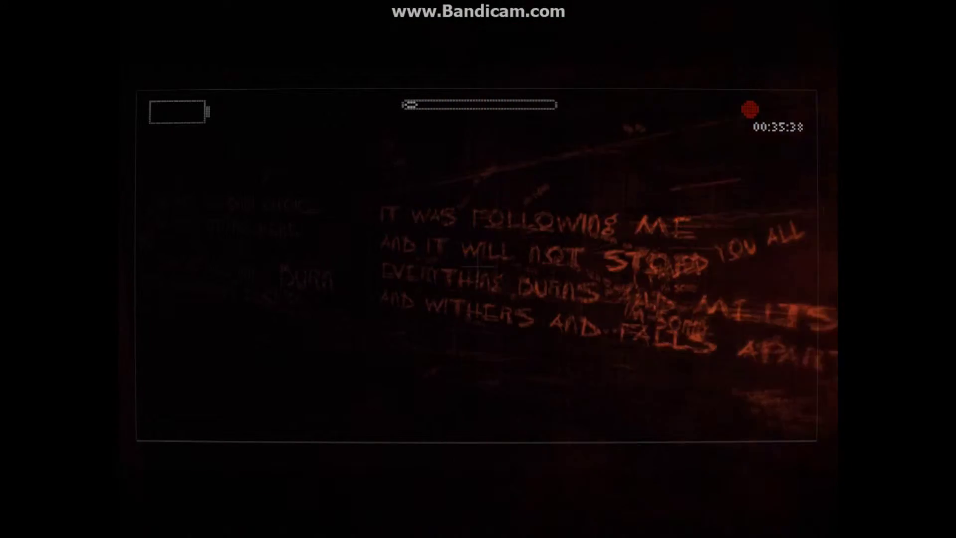
{"action": "key", "text": "w"}
{"action": "key", "text": "w"}
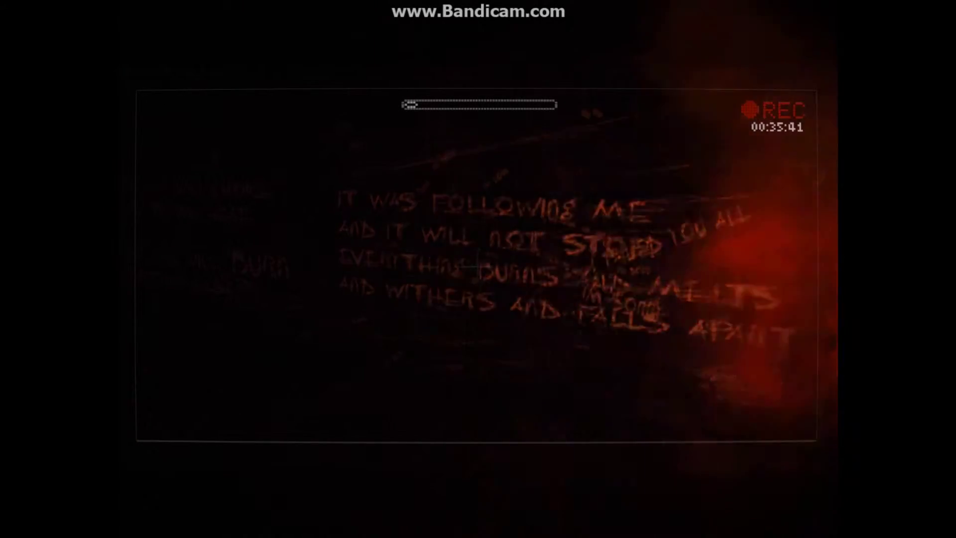
{"action": "key", "text": "w"}
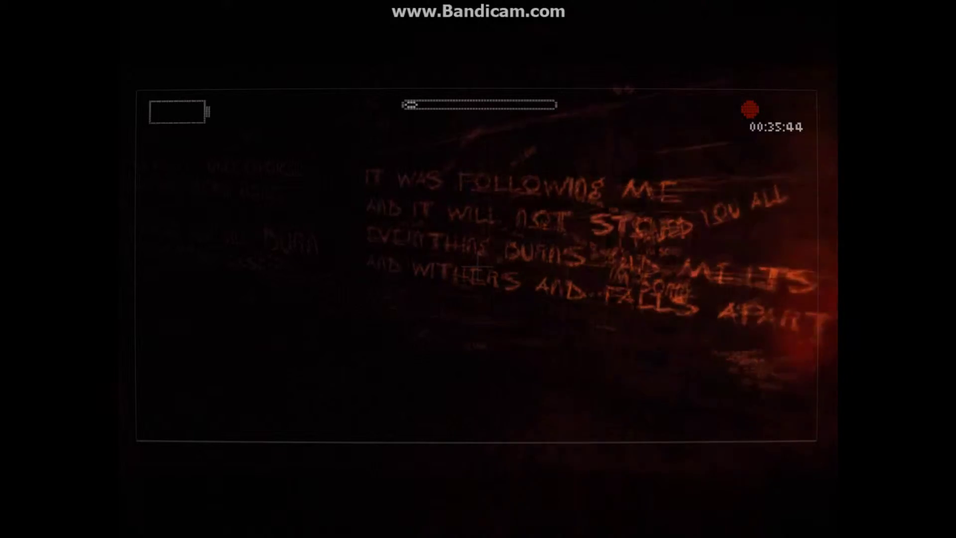
{"action": "key", "text": "w"}
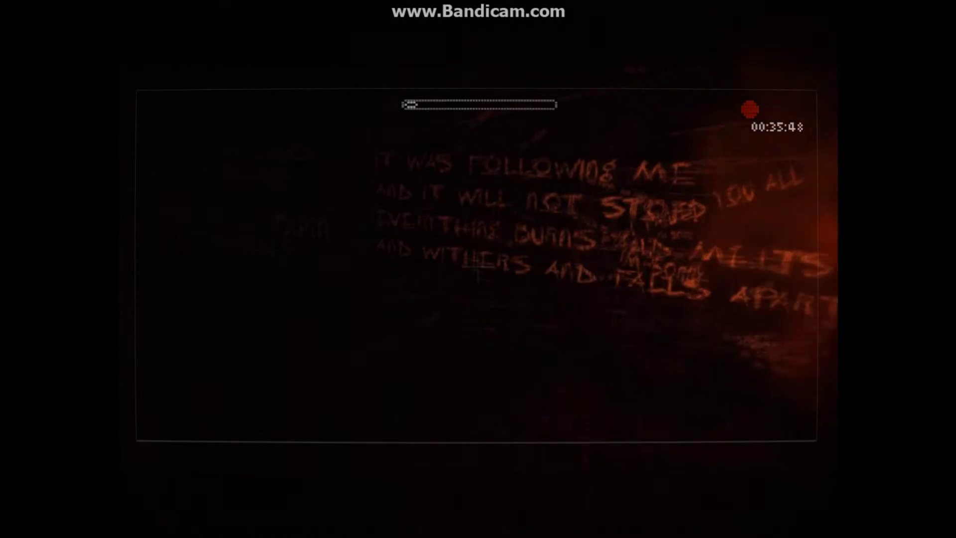
{"action": "key", "text": "w"}
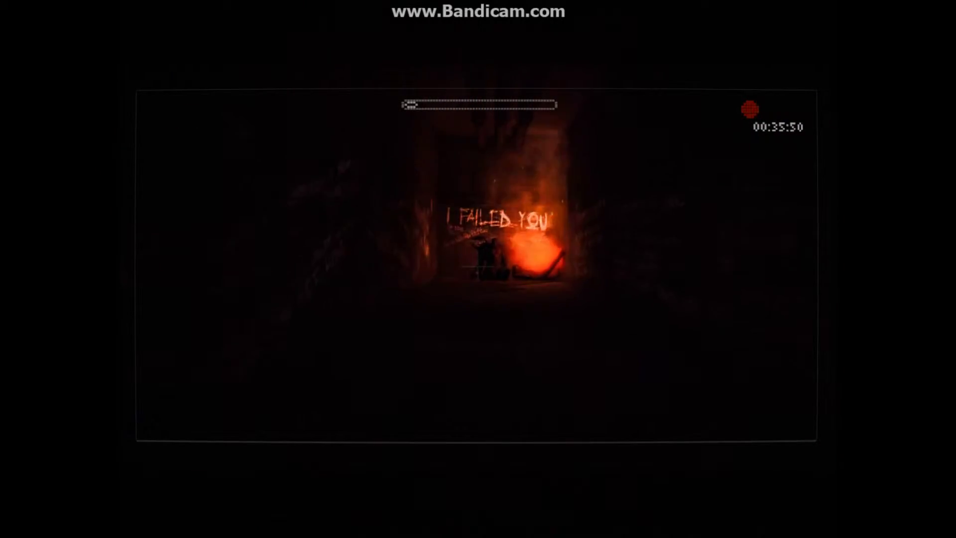
{"action": "key", "text": "w"}
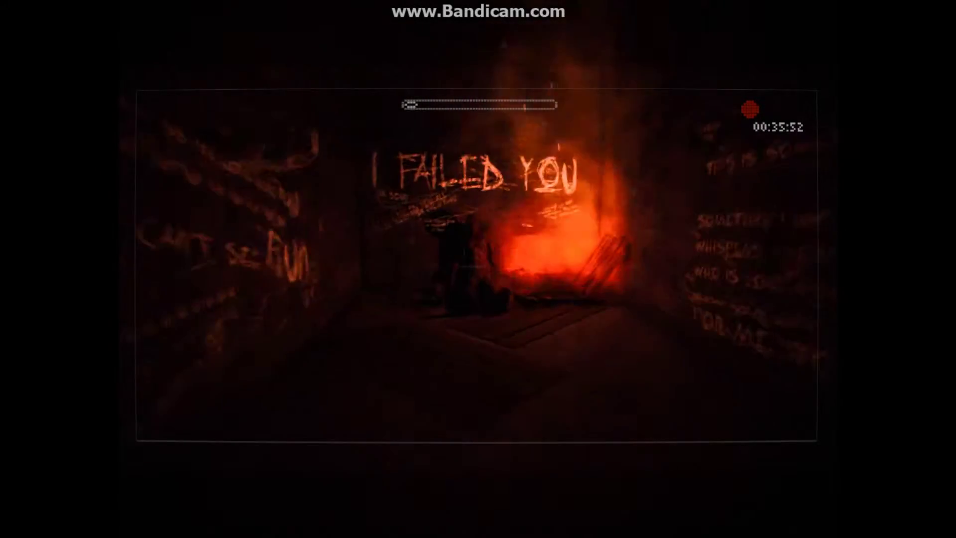